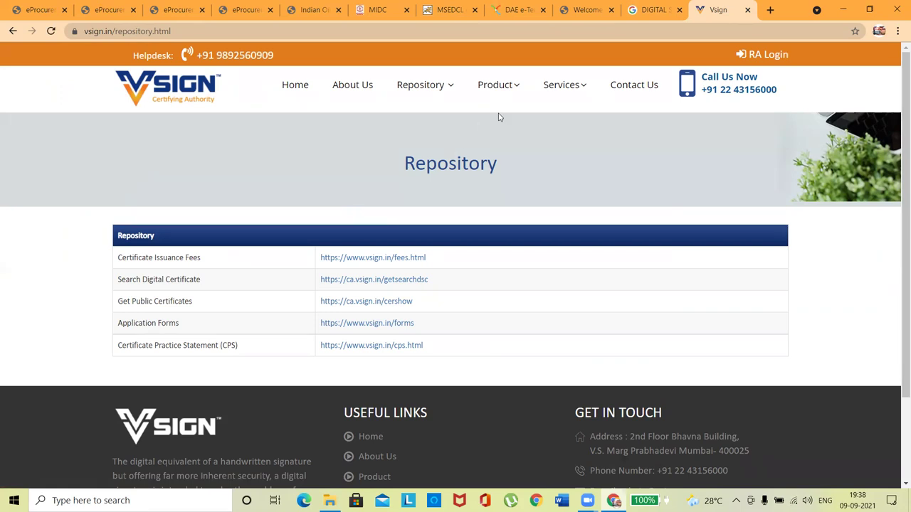
Step: Download the ePass2003India-Setup zip from VSign's ePass Token Driver page and open it
mouse_move(443, 93)
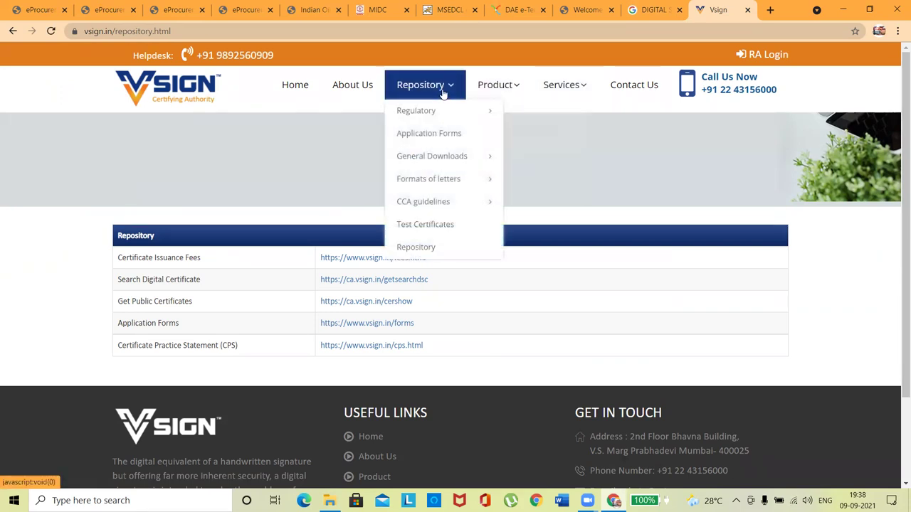
mouse_move(453, 159)
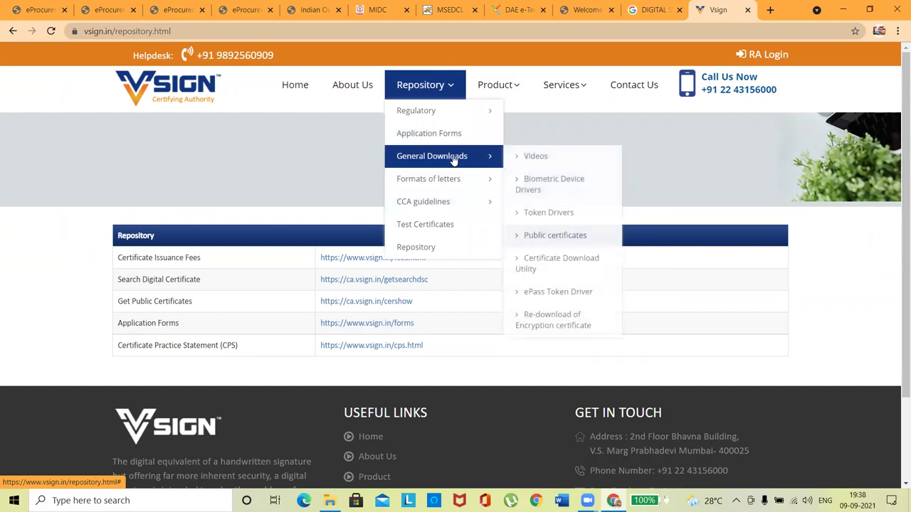
click(554, 298)
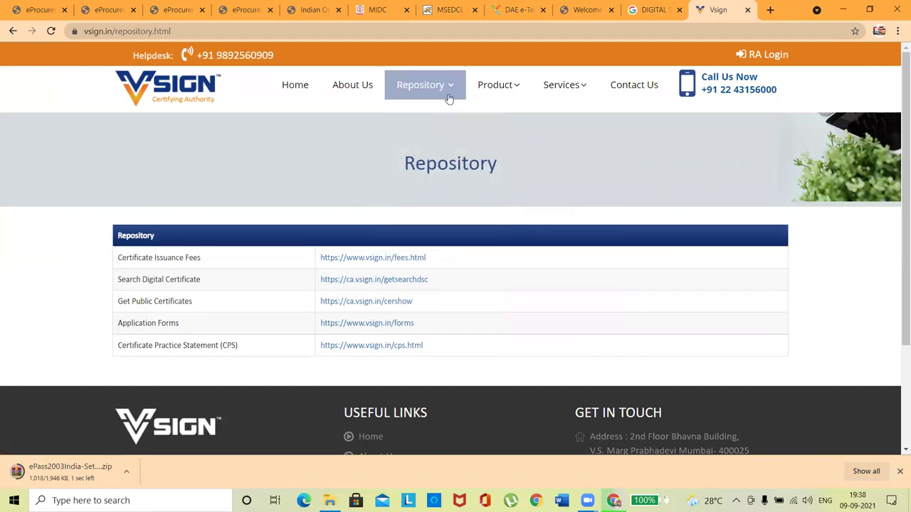
mouse_move(457, 152)
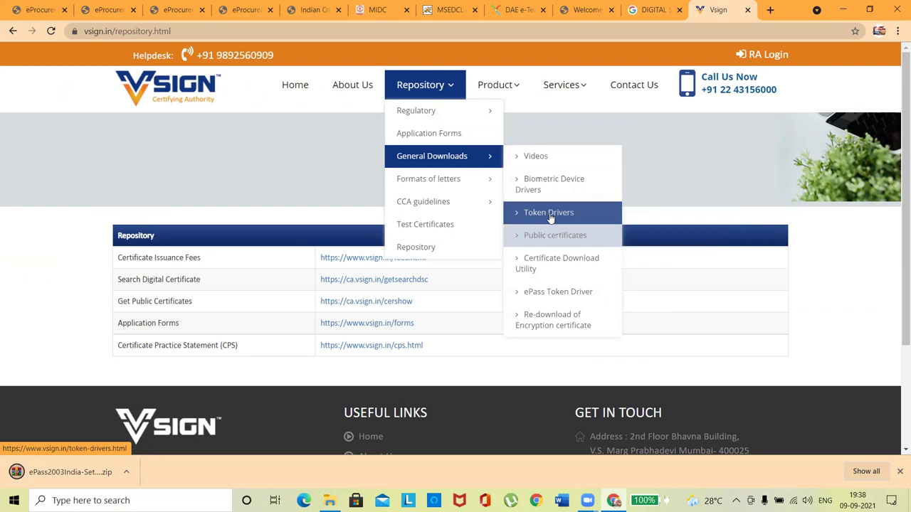
click(550, 213)
drag(899, 133, 896, 198)
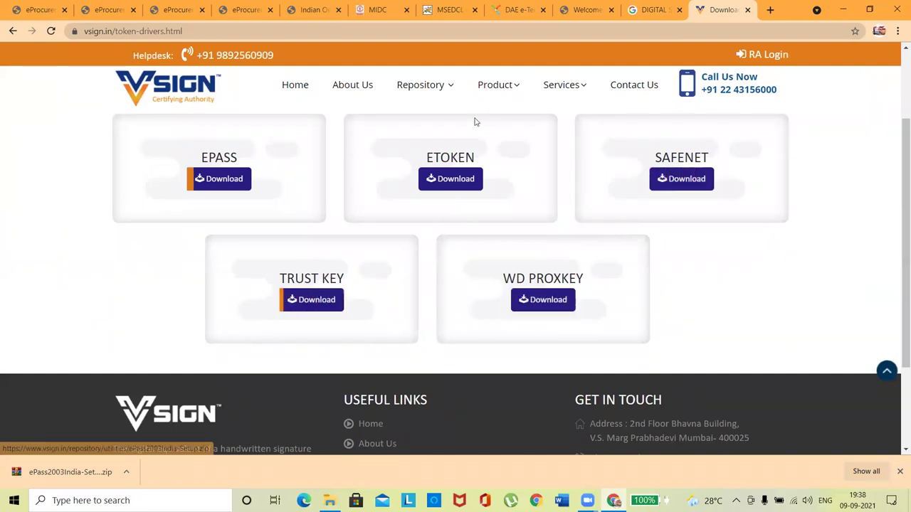
click(78, 477)
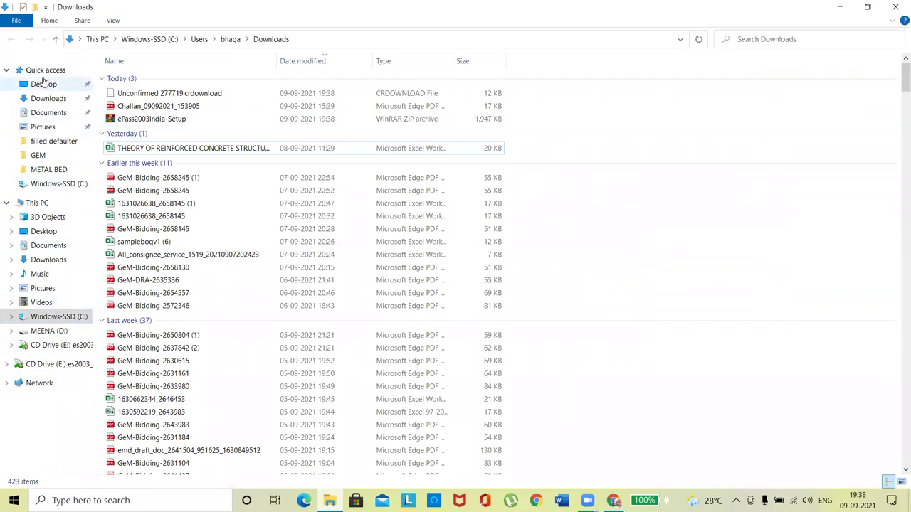
Step: Open the token's CD Drive (E:) es2003_180901 from This PC in a new window
click(44, 84)
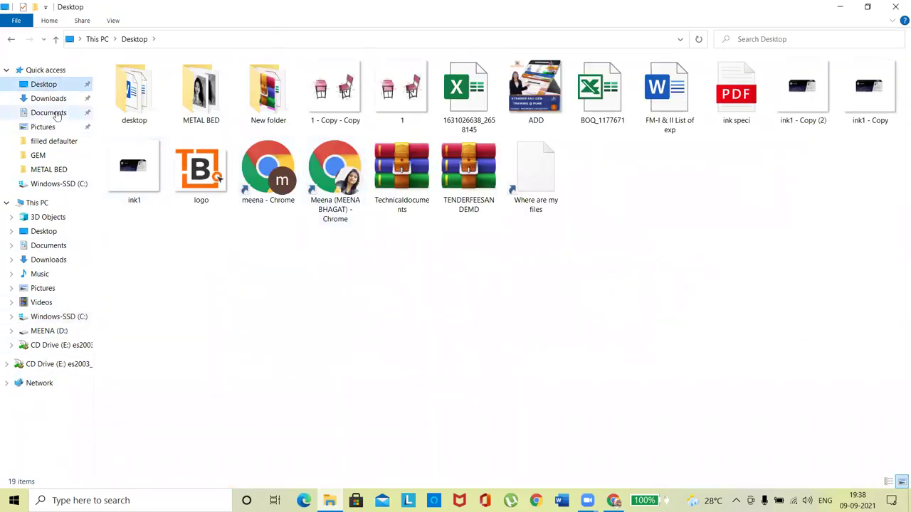
click(63, 203)
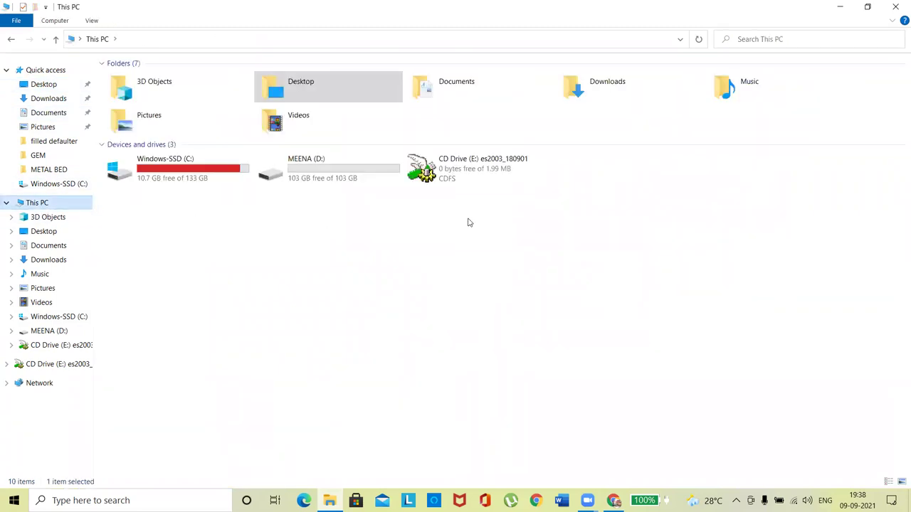
click(483, 177)
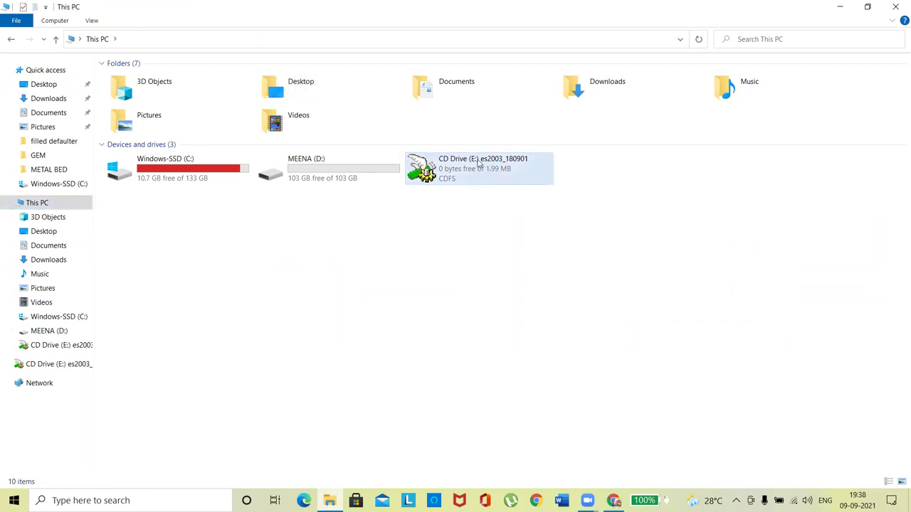
right_click(479, 164)
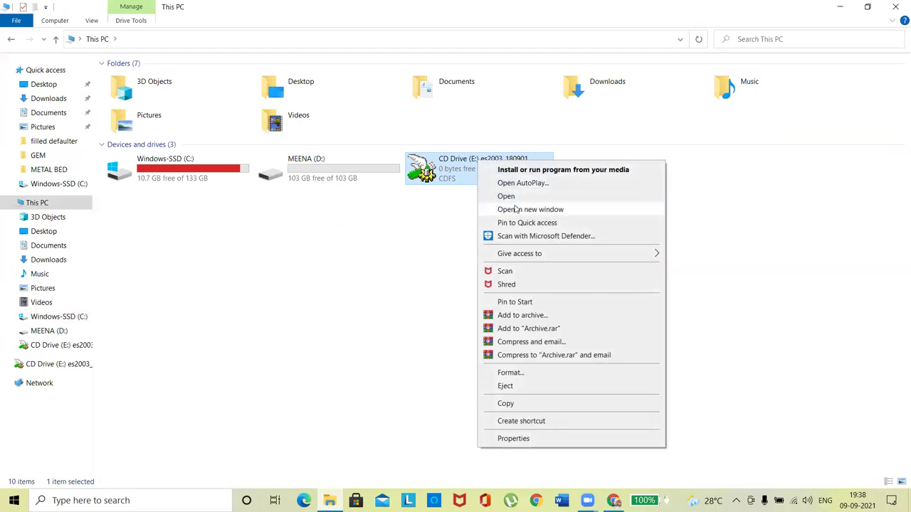
click(514, 211)
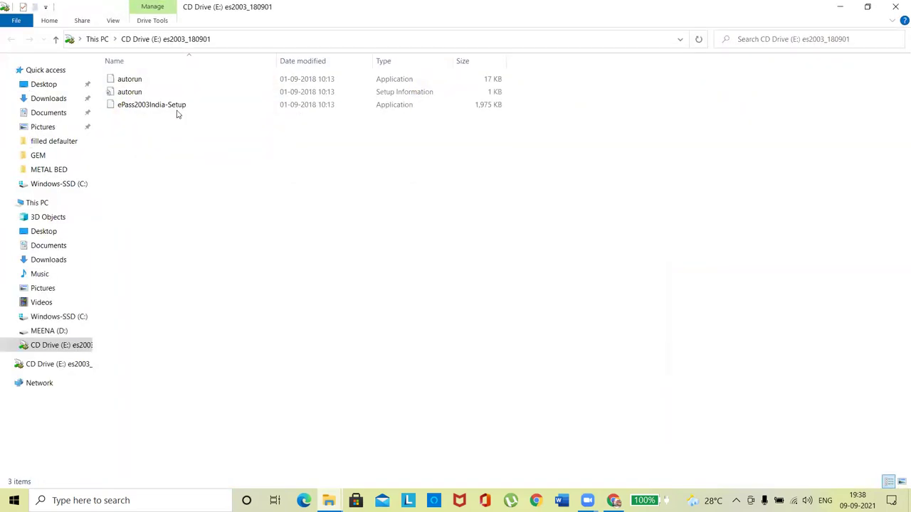
click(169, 108)
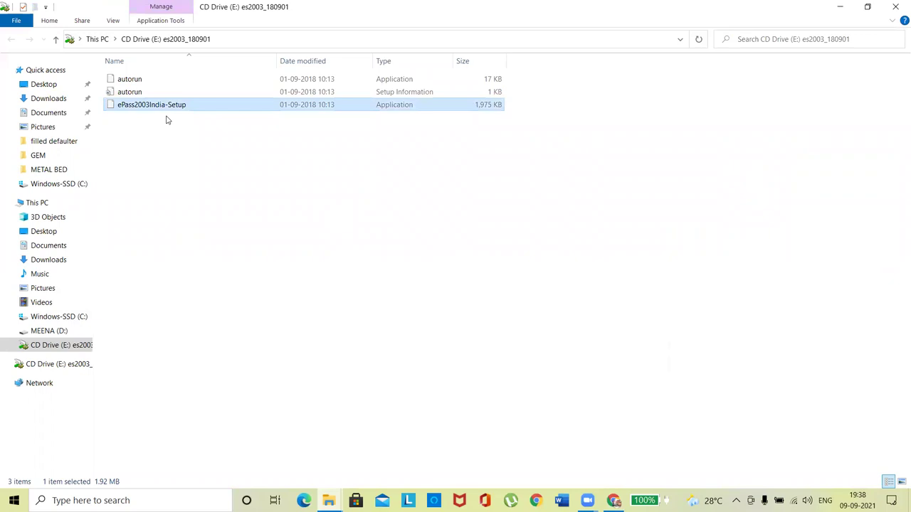
click(896, 6)
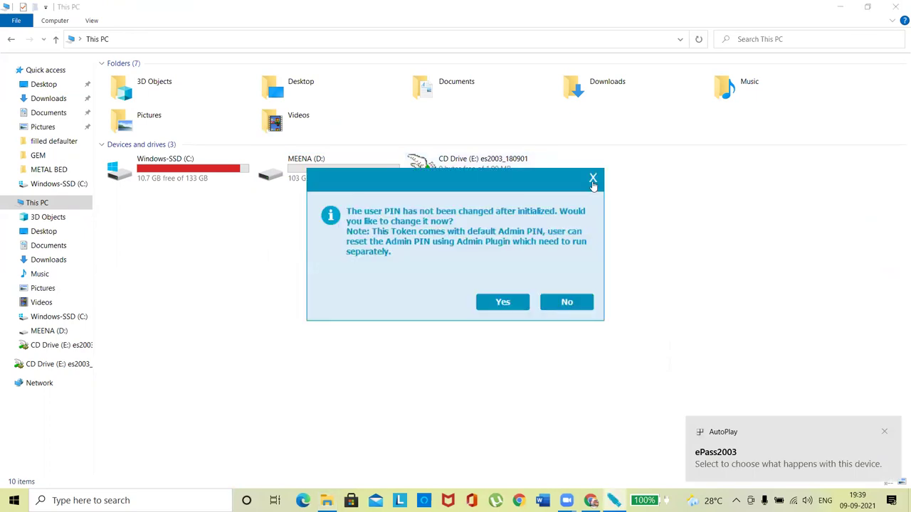
Step: Decline the token's PIN-change prompt and reopen CD Drive (E:) in a new window
click(592, 179)
right_click(508, 171)
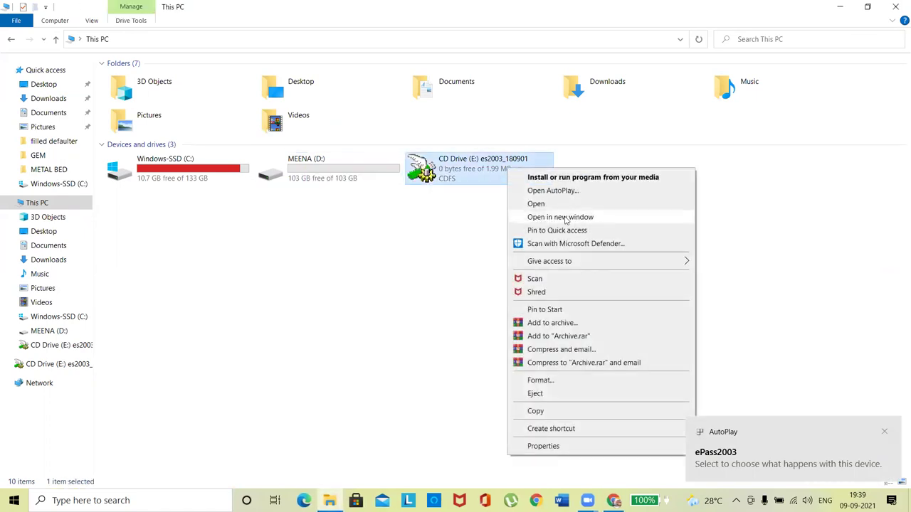
click(560, 217)
click(163, 106)
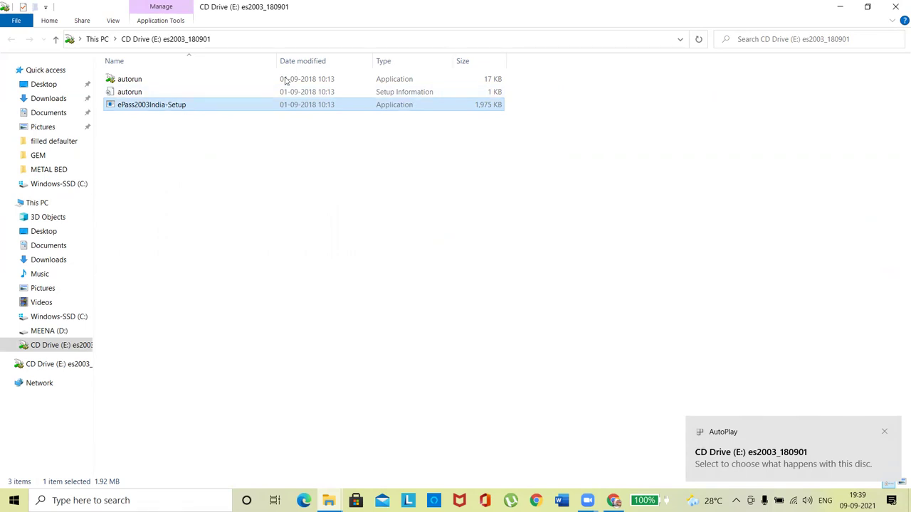
Step: Launch ePass2003 Token Manager via a Start search for 'epass' and log in with the user PIN
key(alt+Up)
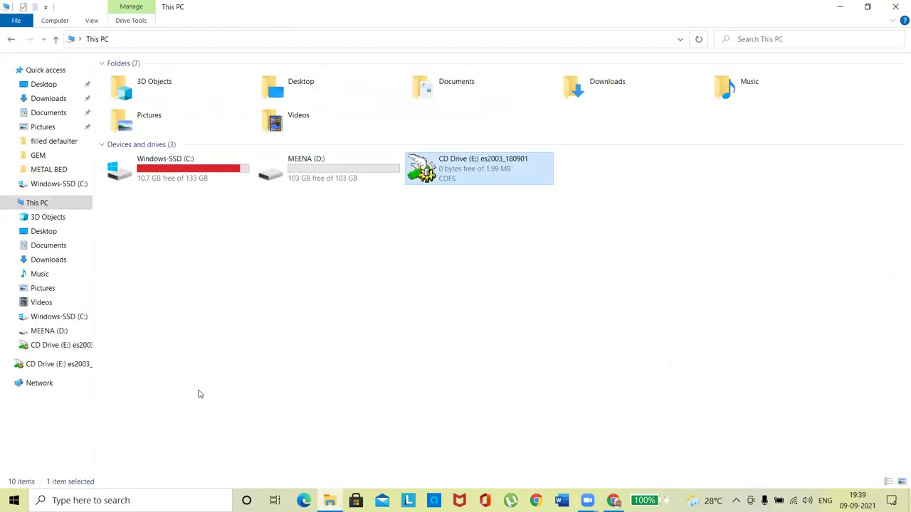
click(130, 501)
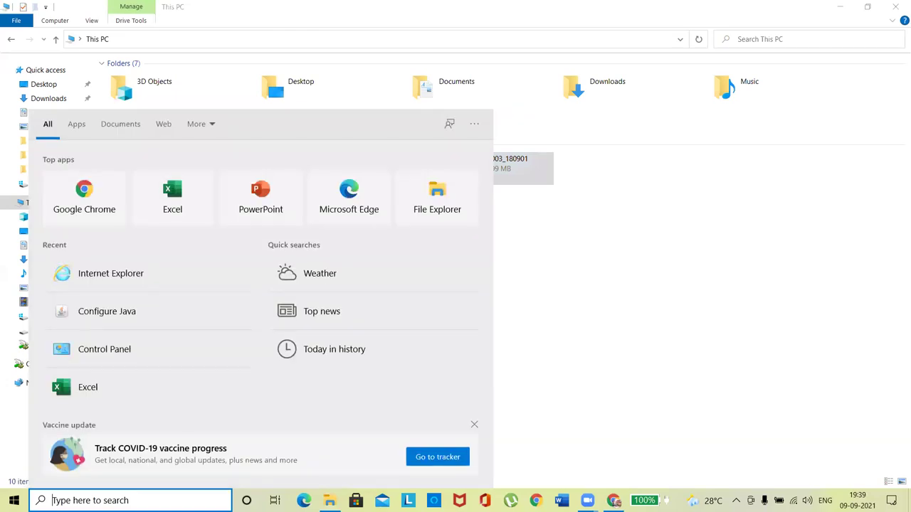
text(epass)
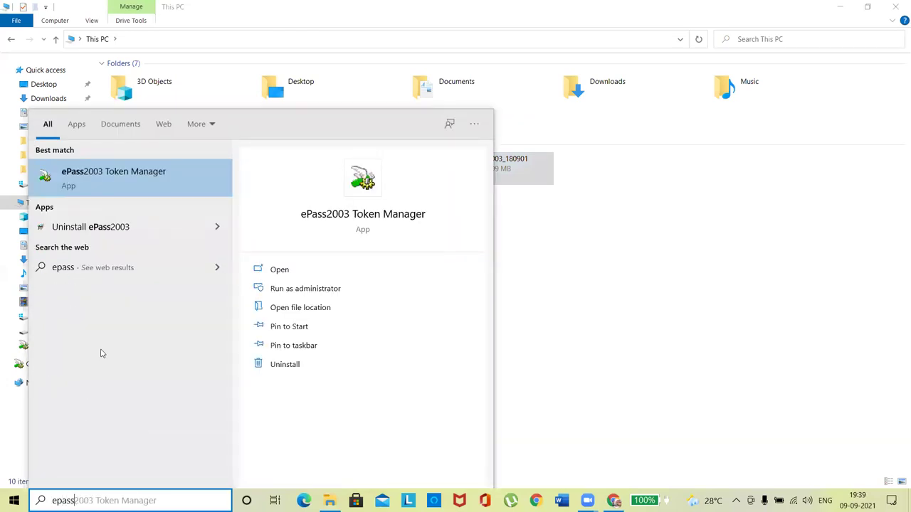
click(100, 176)
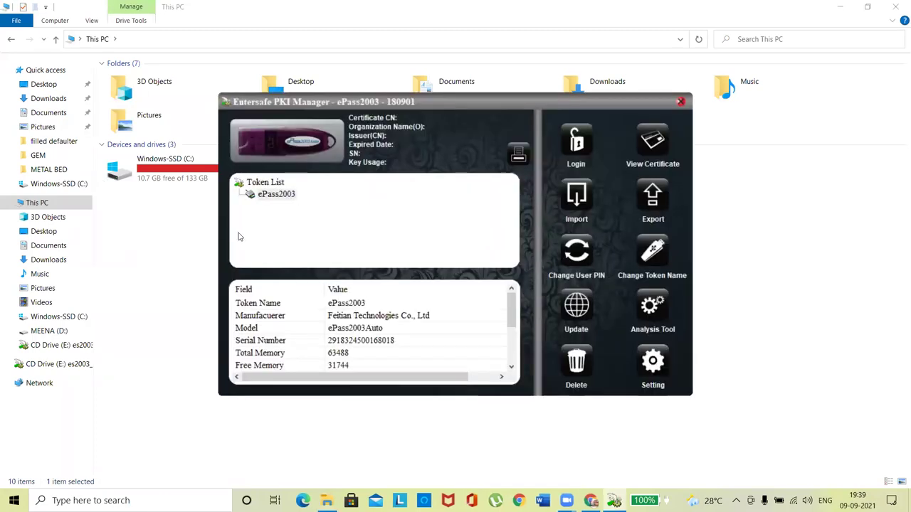
click(575, 147)
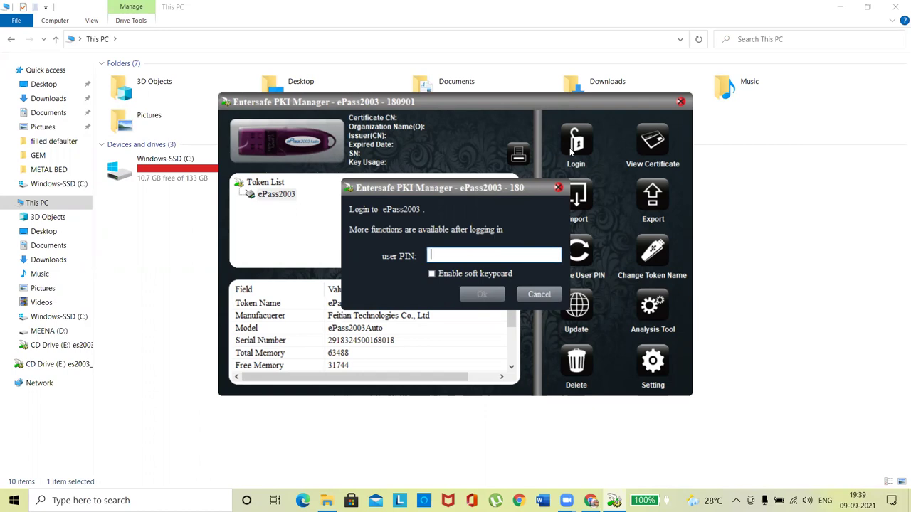
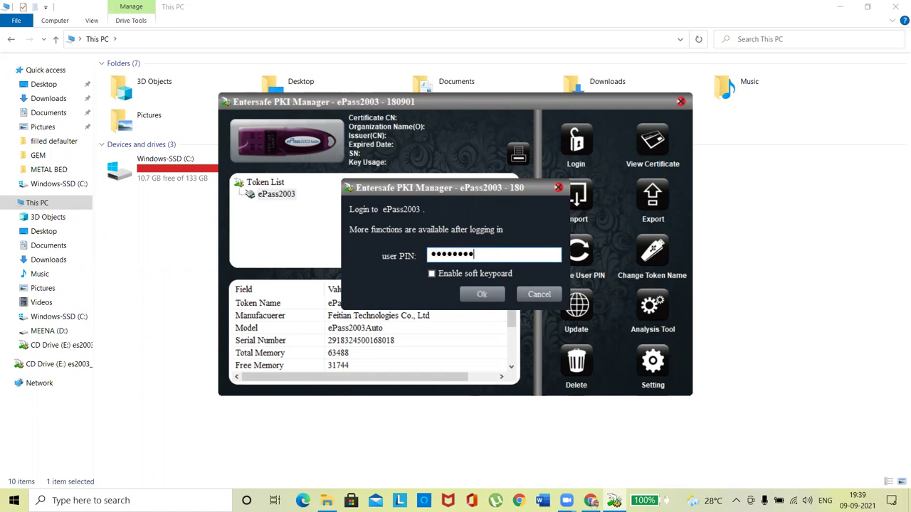
key(Return)
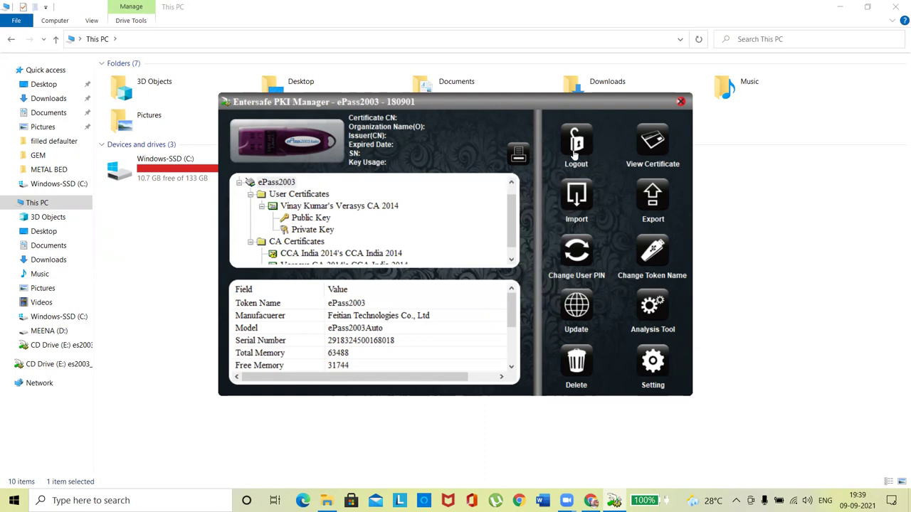
click(309, 208)
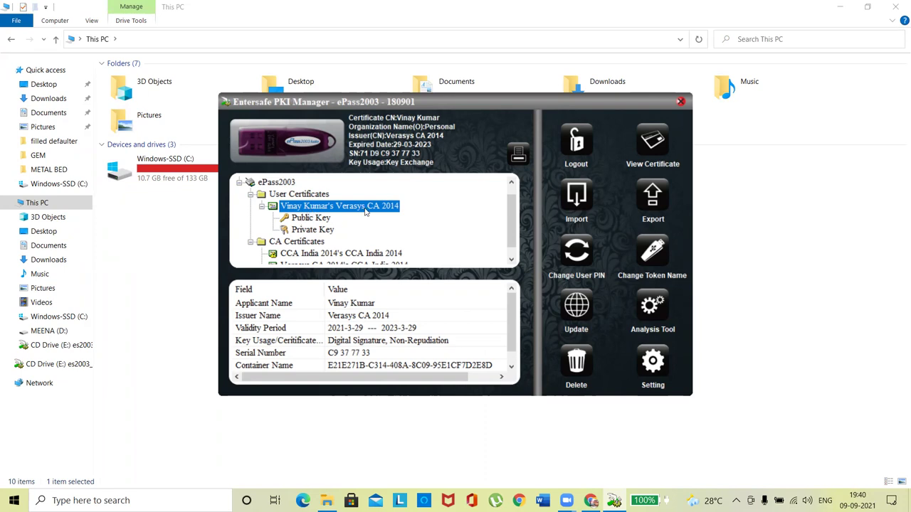
click(352, 304)
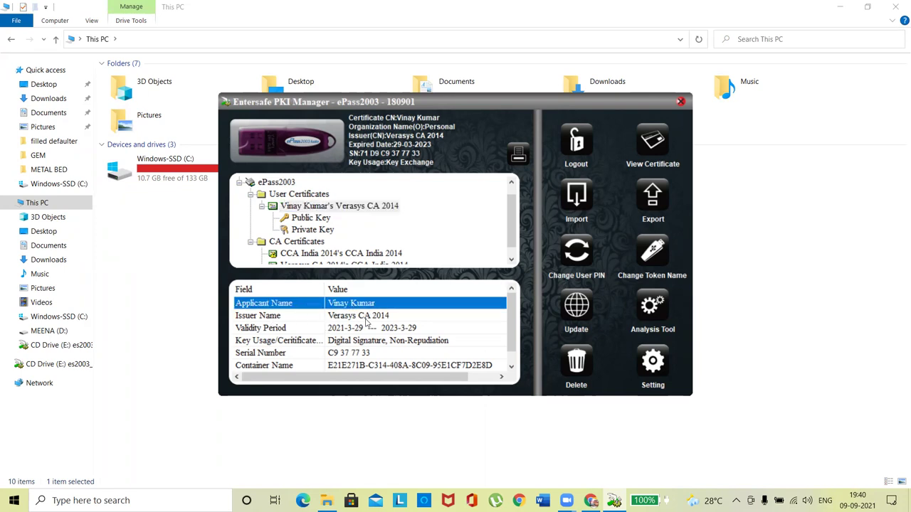
click(365, 317)
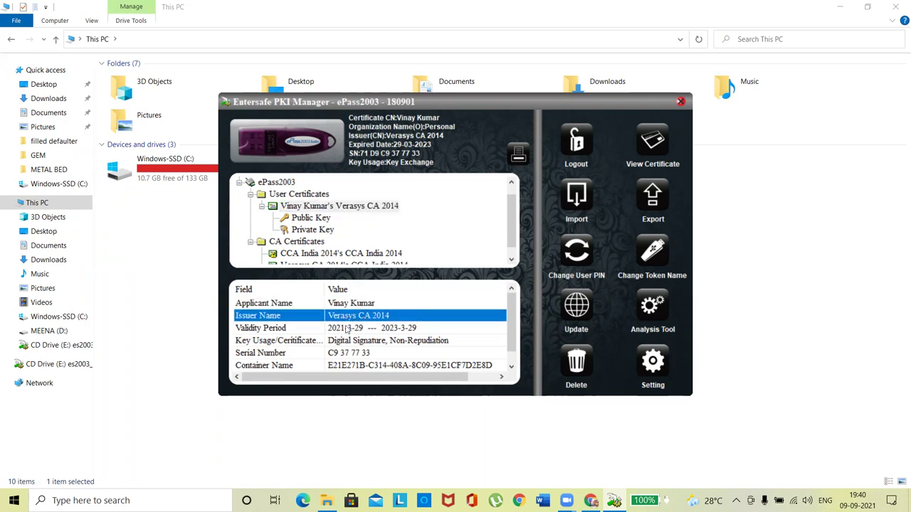
click(323, 329)
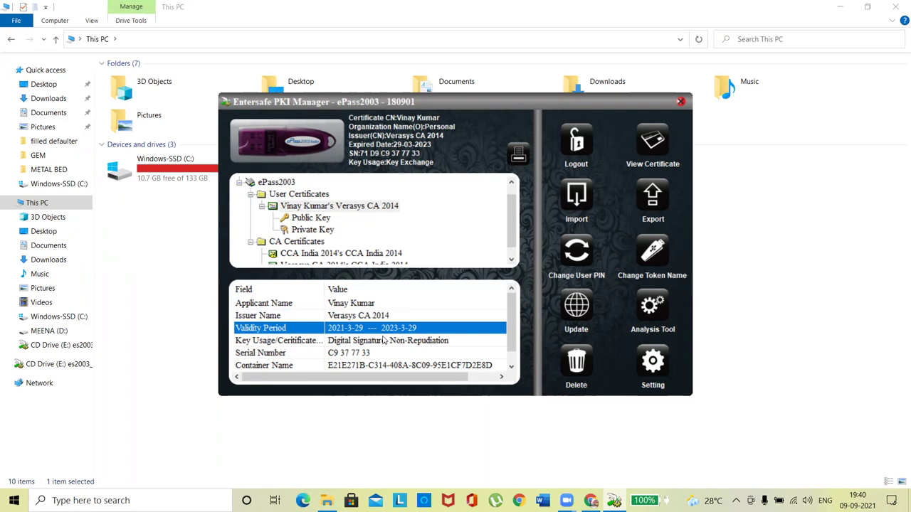
click(361, 343)
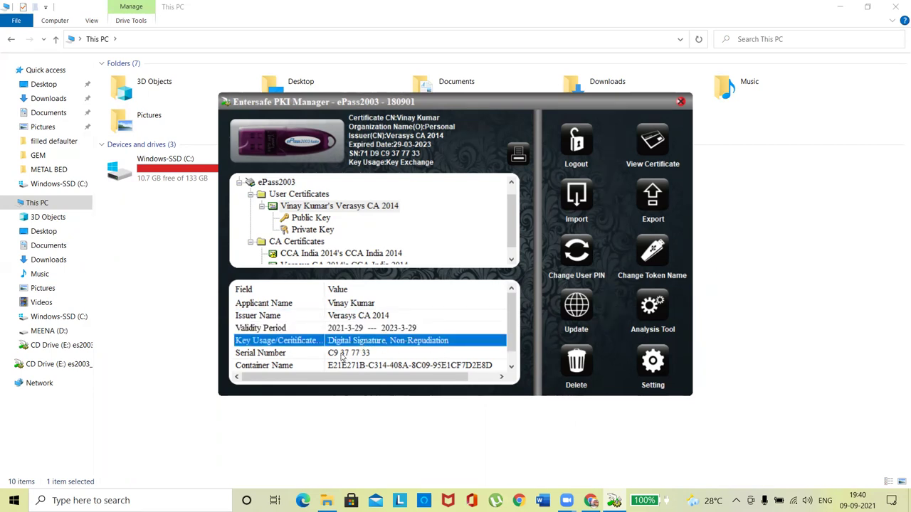
click(342, 355)
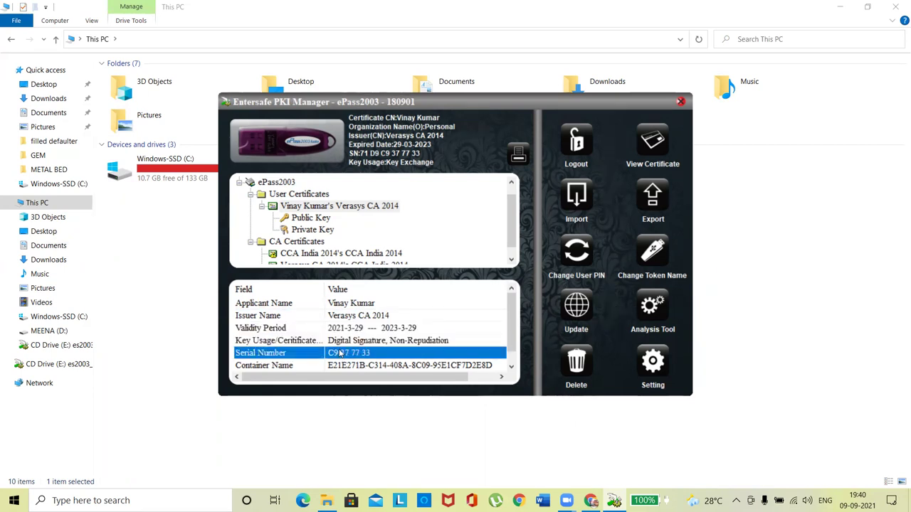
click(376, 365)
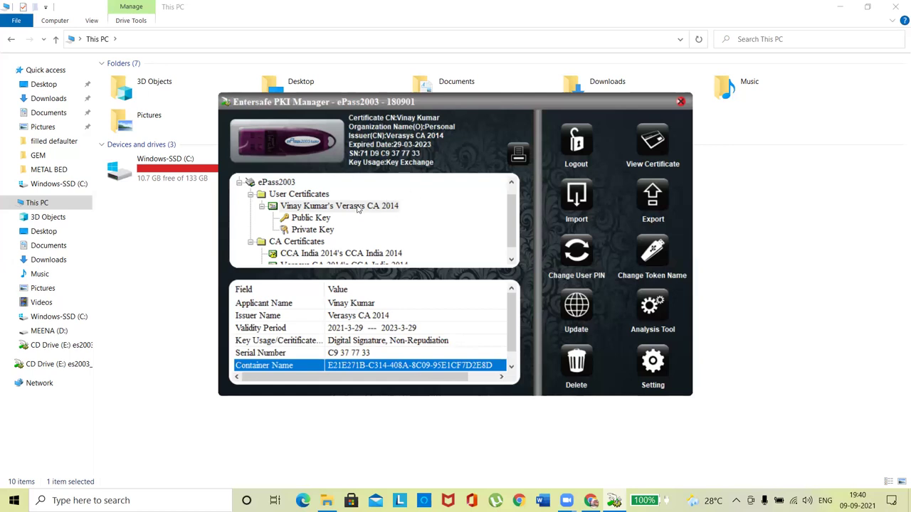
click(358, 208)
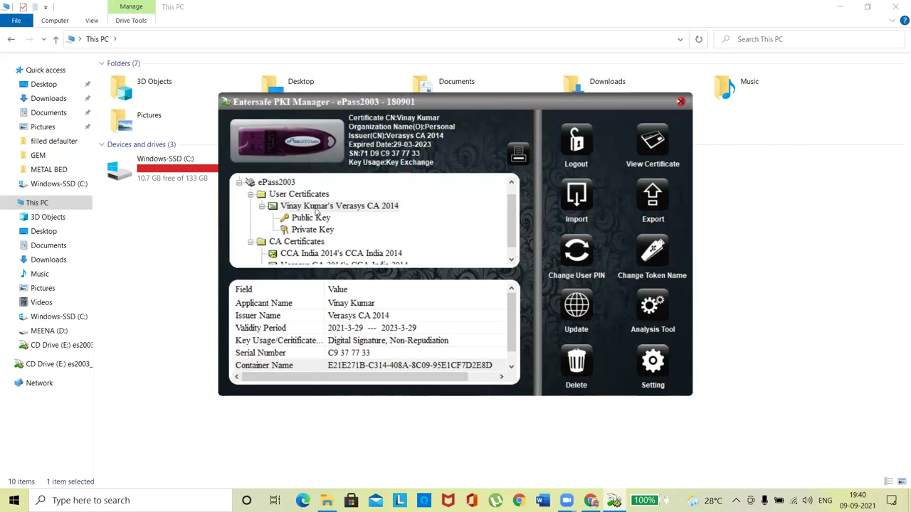
Step: Select the Verasys CA 2014 user certificate in the token tree
click(313, 206)
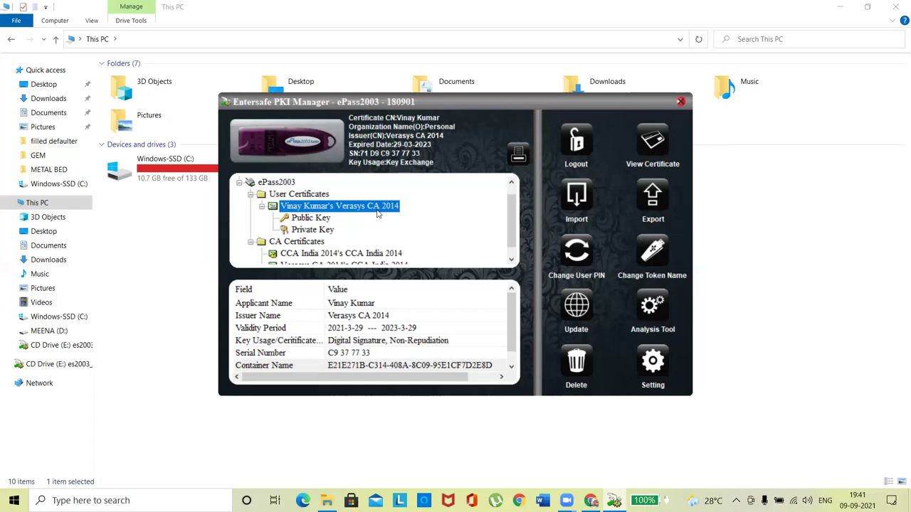
Step: Close File Explorer, minimize Chrome, and move the PKI Manager window up and right
click(895, 7)
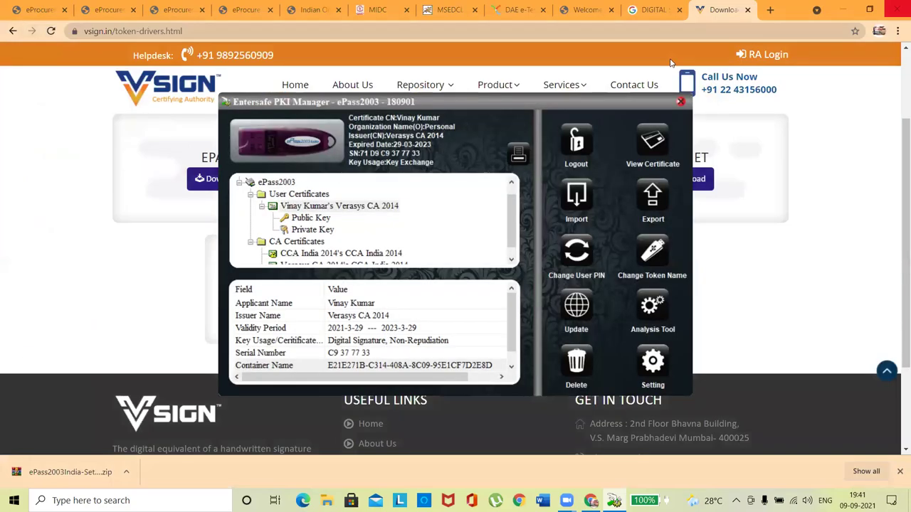
click(843, 9)
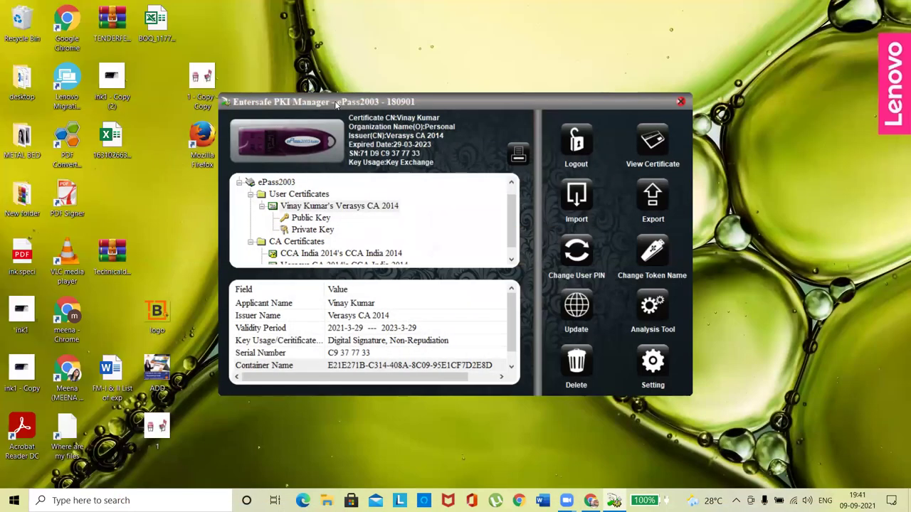
drag(336, 105, 387, 56)
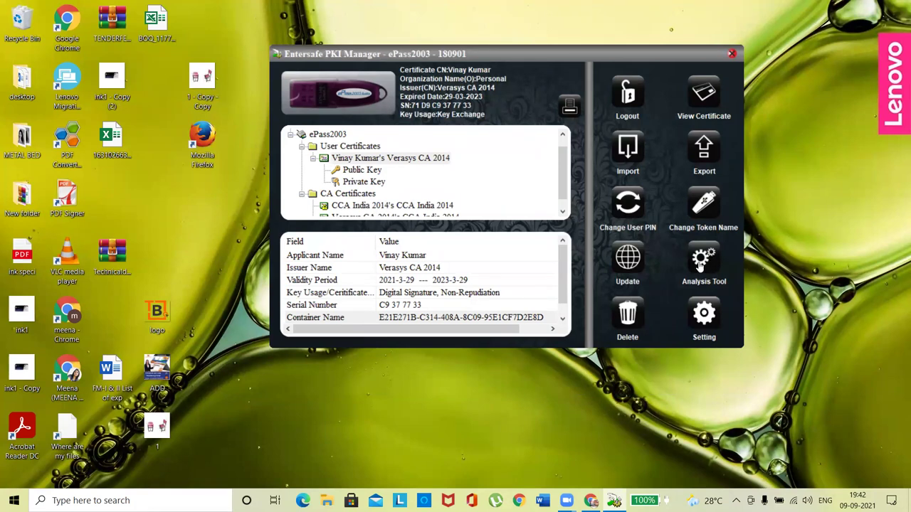
Step: Run the FT ePass2003 Diagnostic Tool analysis, review the missing-value results, and start the repair
click(701, 265)
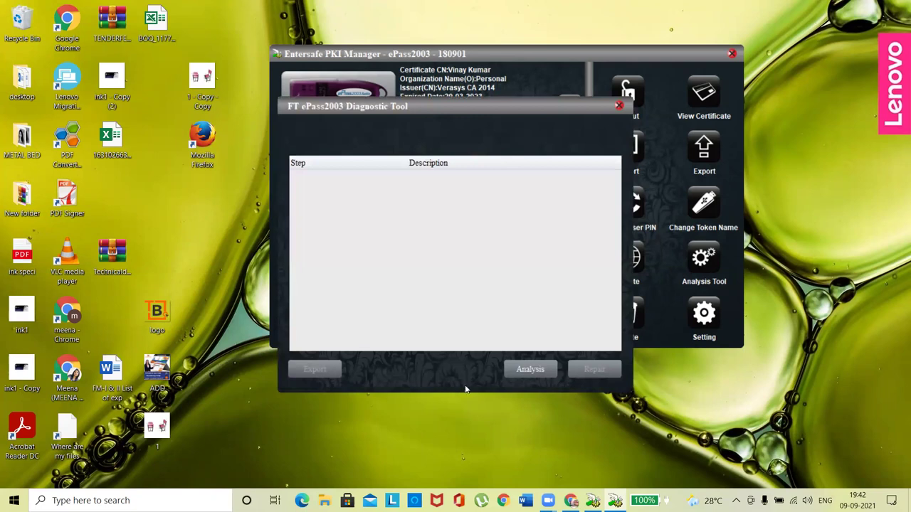
click(527, 377)
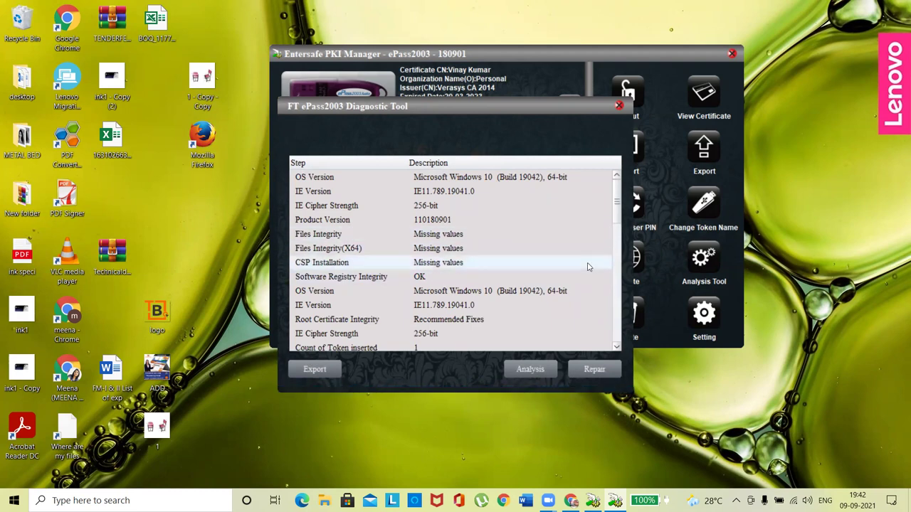
drag(620, 215, 621, 353)
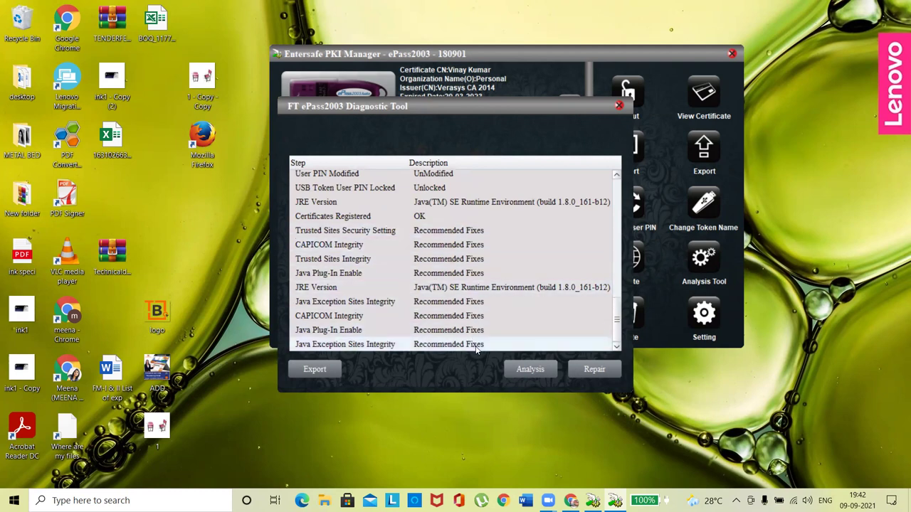
click(593, 376)
Step: Accept the missing dll downloads, close the failed 404 pages, and confirm Repair Successful
click(502, 278)
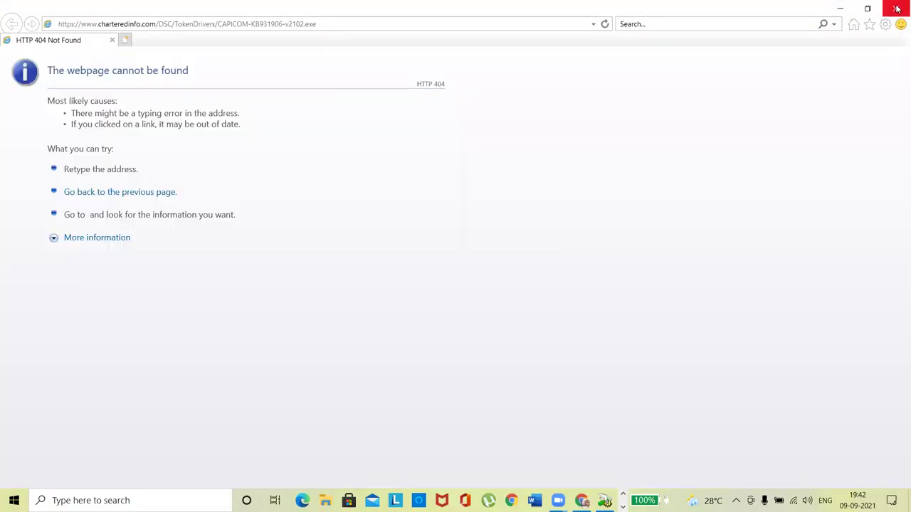
click(895, 9)
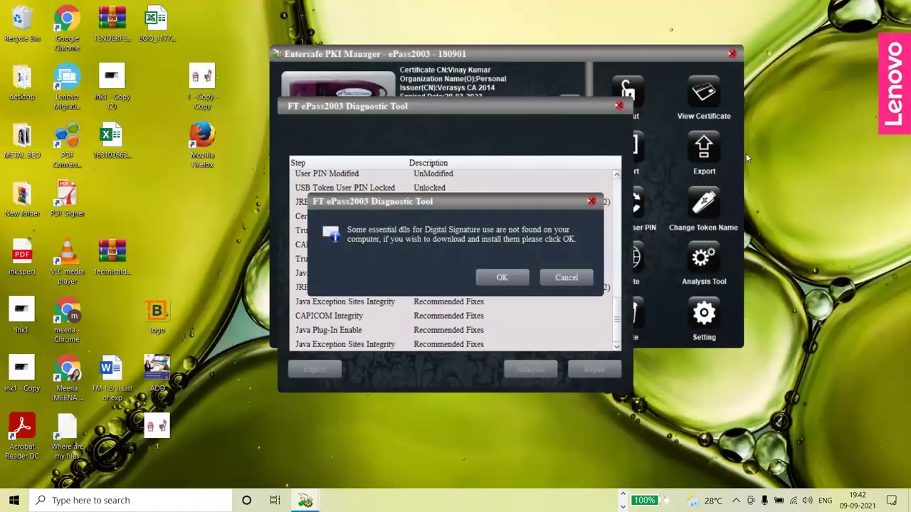
click(516, 279)
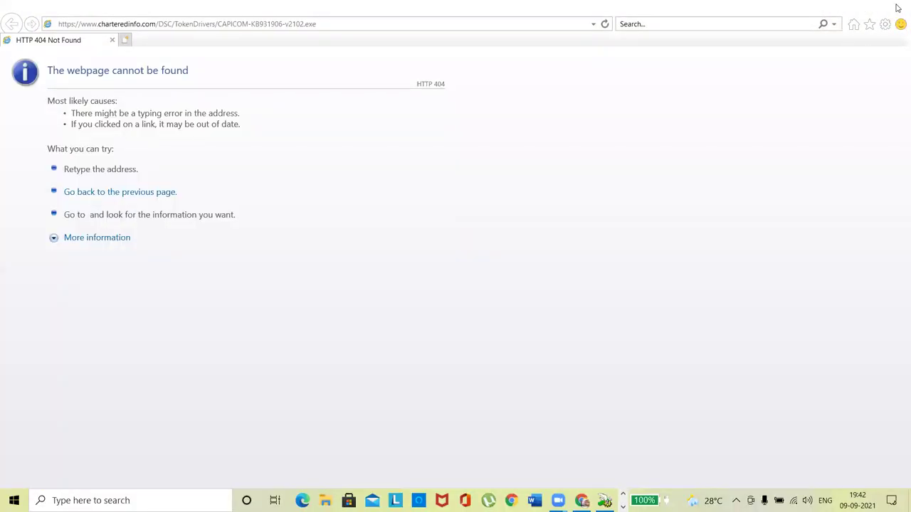
click(894, 8)
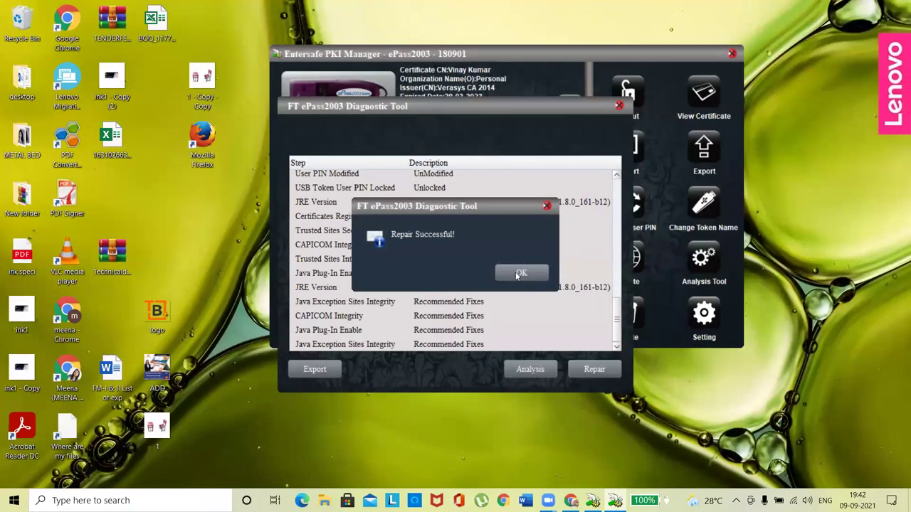
click(521, 273)
Step: Re-run the analysis to confirm items read OK, then close the Diagnostic Tool
click(535, 371)
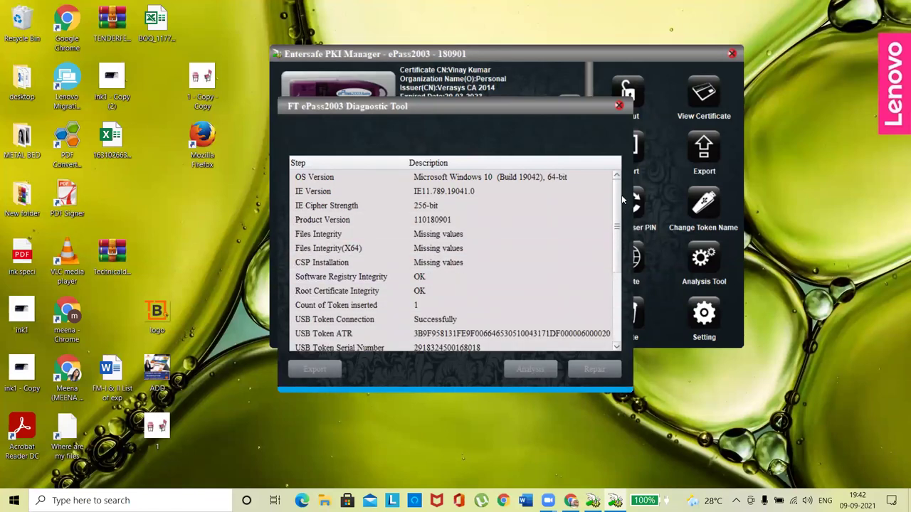
drag(616, 231, 617, 329)
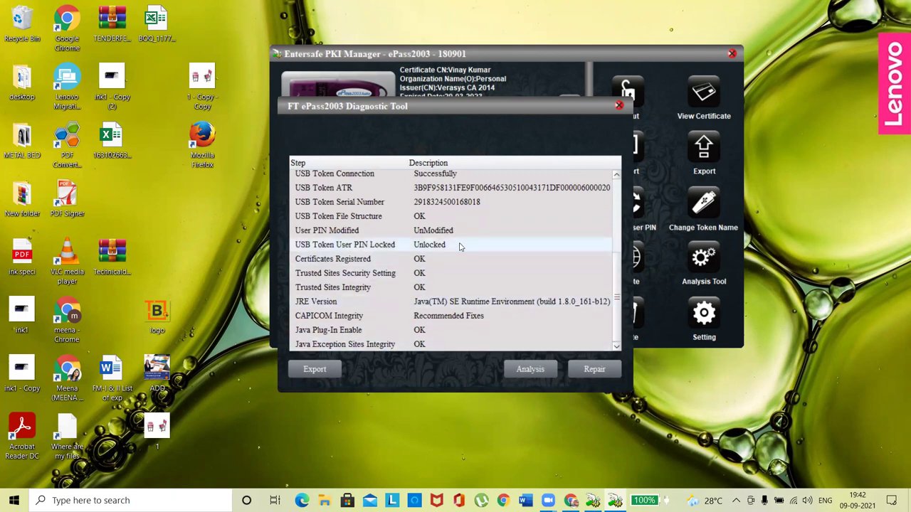
click(619, 107)
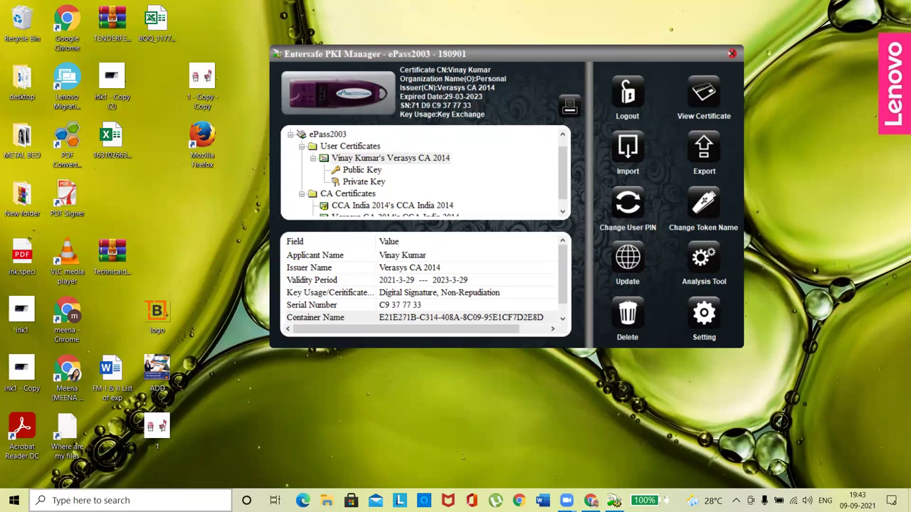
Step: Launch Internet Explorer from a Start search and close the MSN news tab
click(143, 501)
text(in)
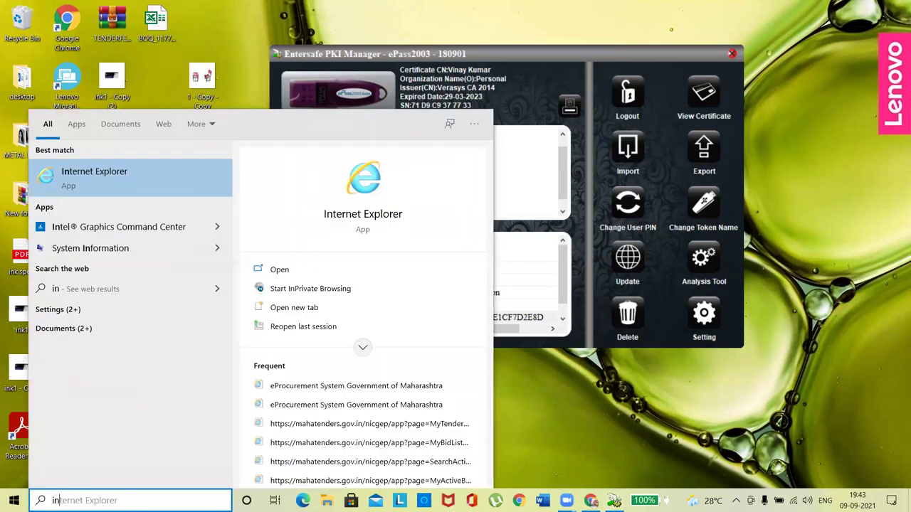
click(74, 174)
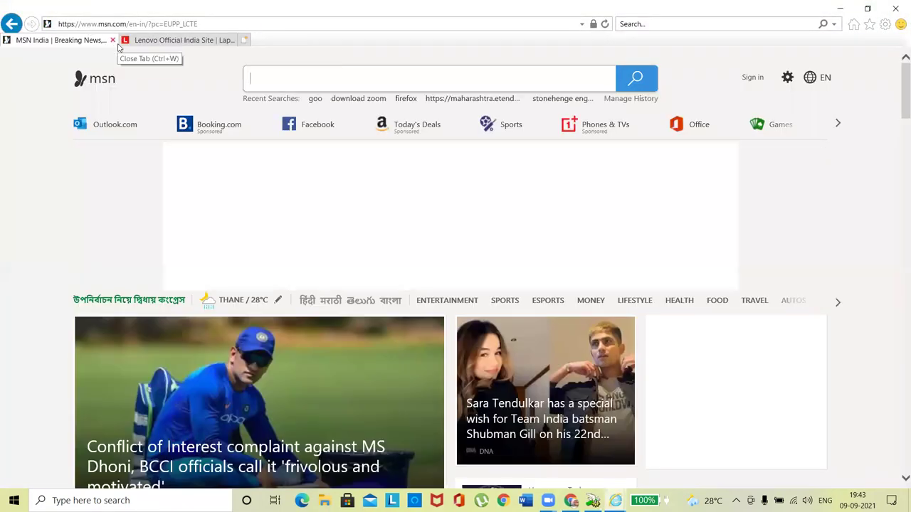
click(112, 40)
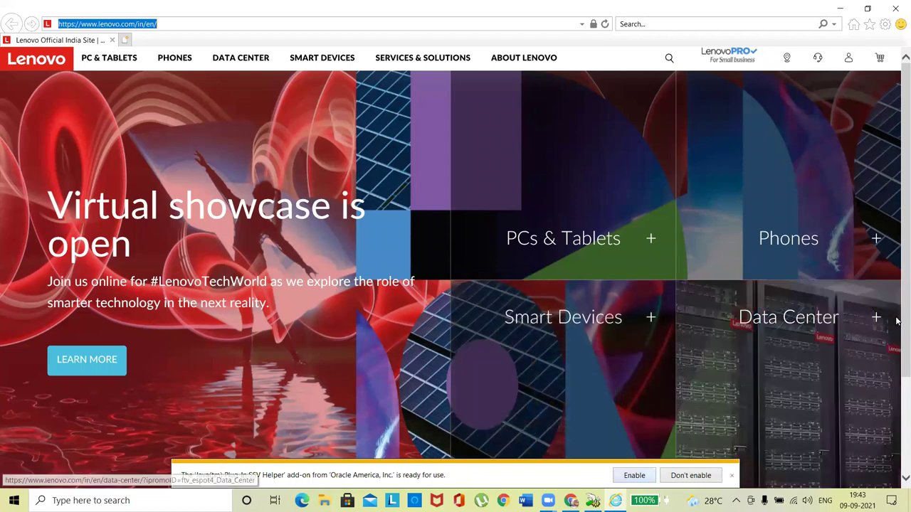
Step: Search Bing for 'pmgsy eprocurement' from the address bar and accept the AutoComplete prompt
click(199, 24)
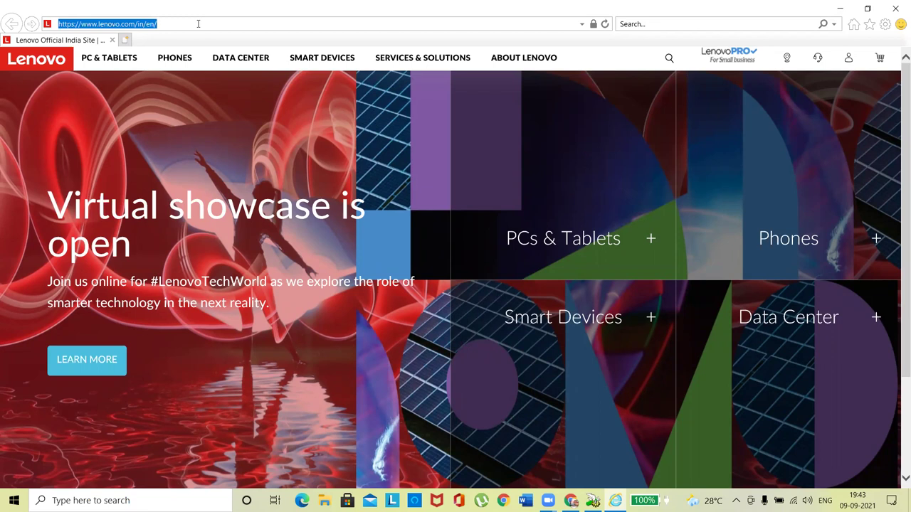
text(p)
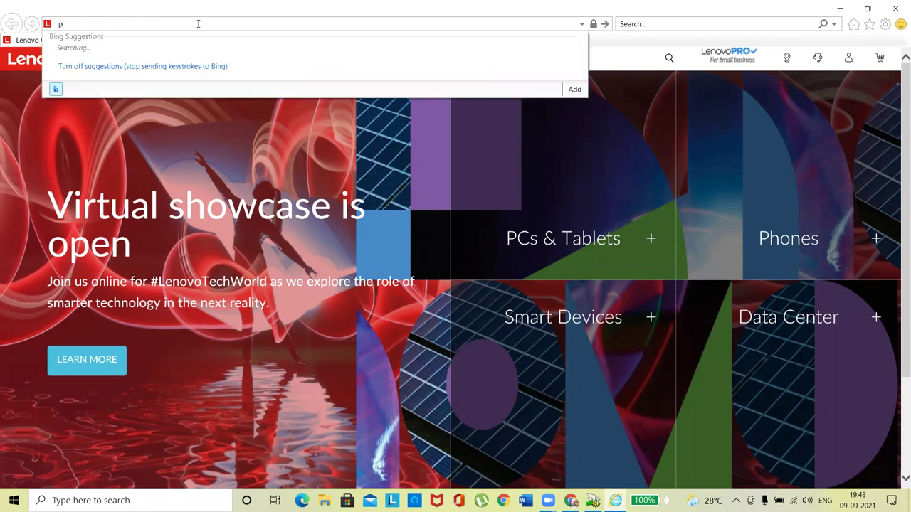
text(mgsy)
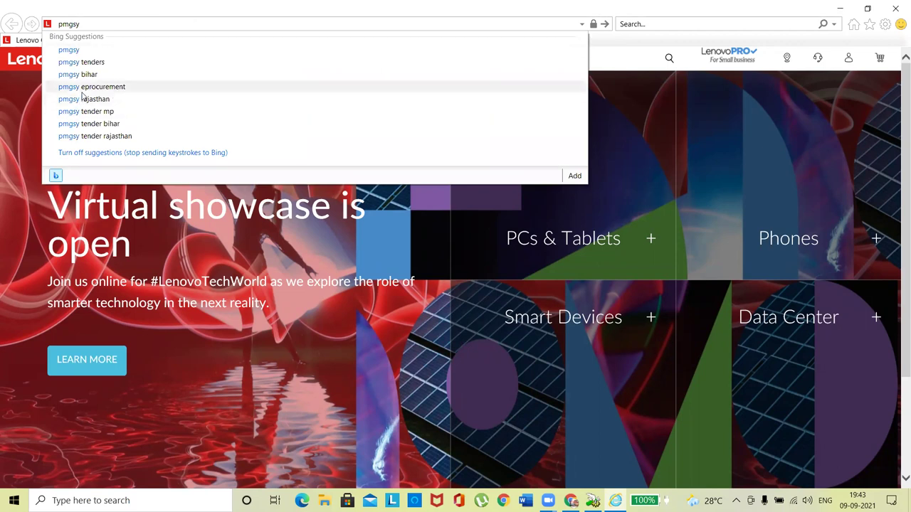
click(81, 87)
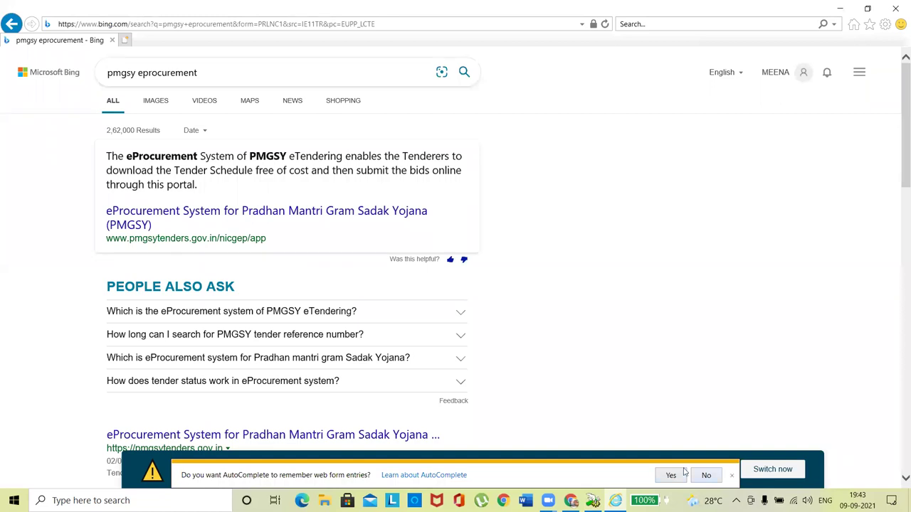
click(681, 472)
Step: Open the PMGSY eProcurement portal and log in with the tenderer's e-mail, password and captcha
click(151, 217)
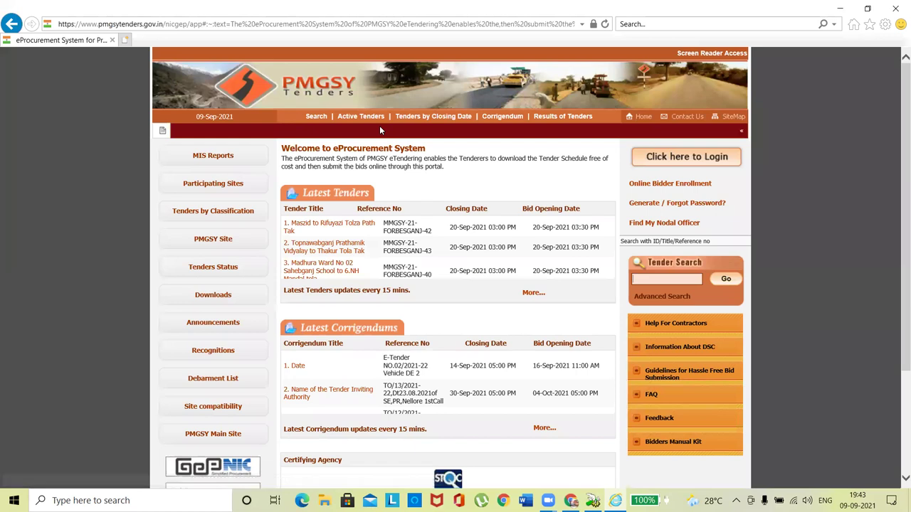
click(676, 157)
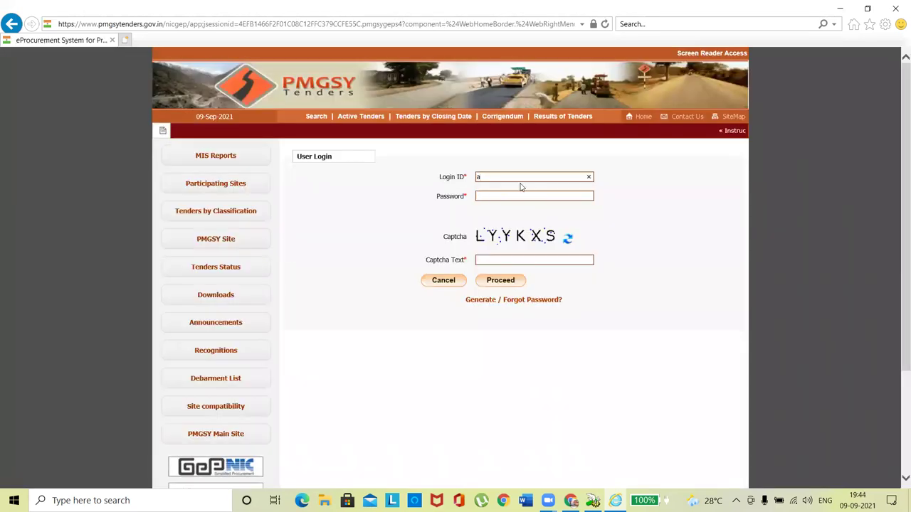
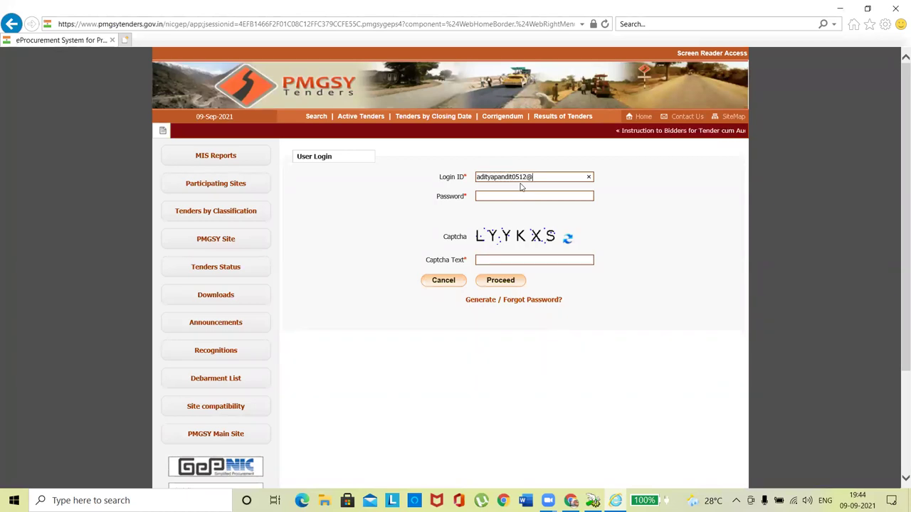
key(Tab)
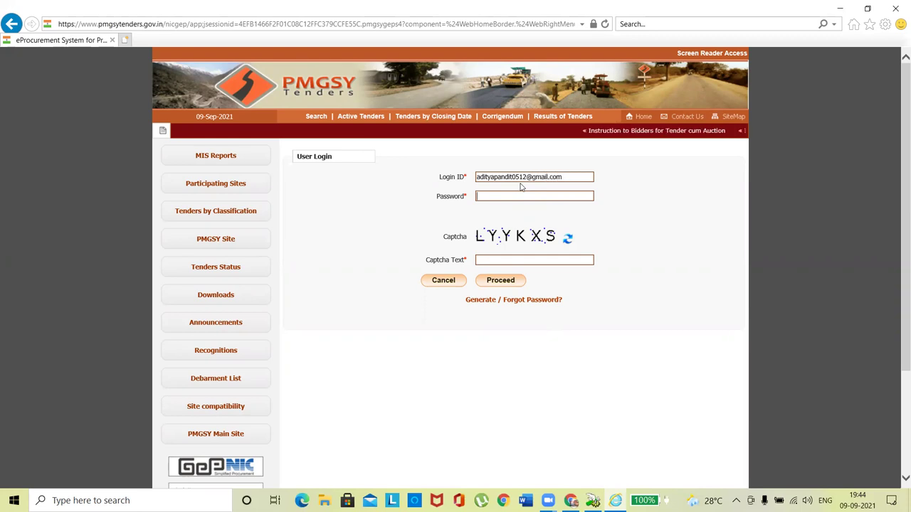
text(•••••••)
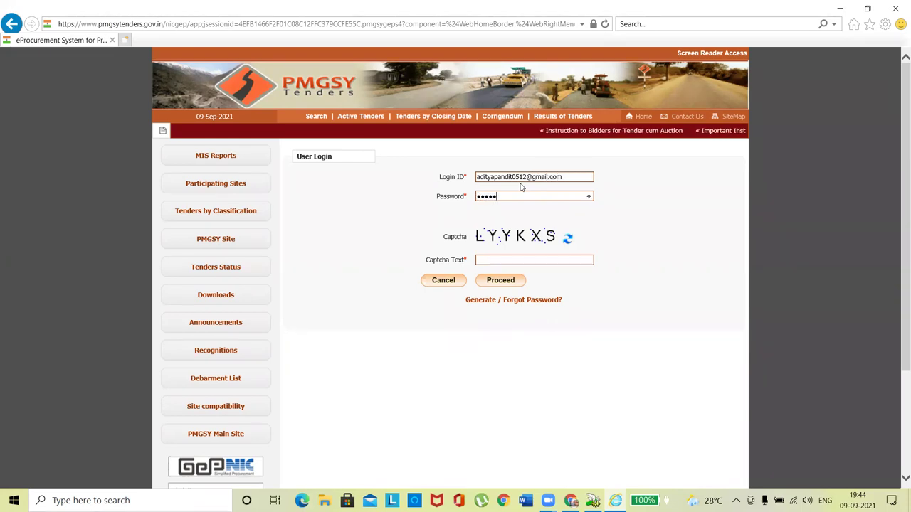
text(•••)
key(Tab)
key(Tab)
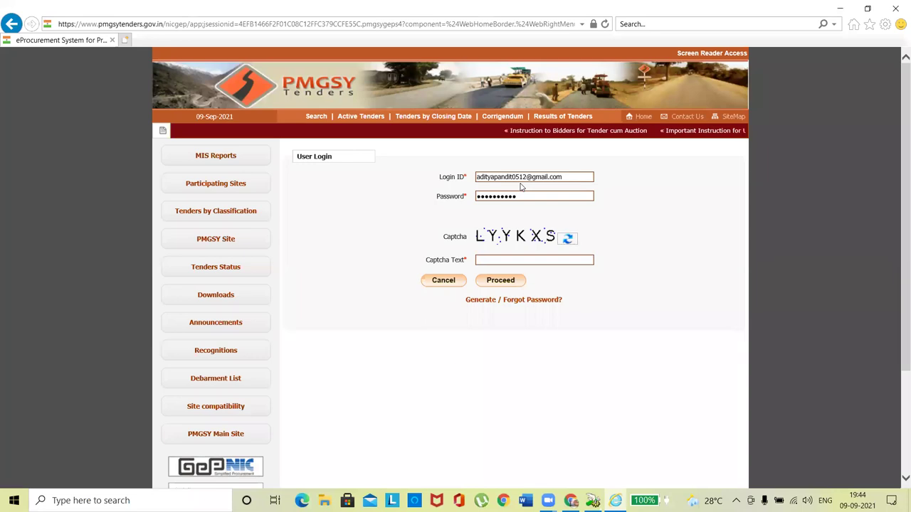
text(LY)
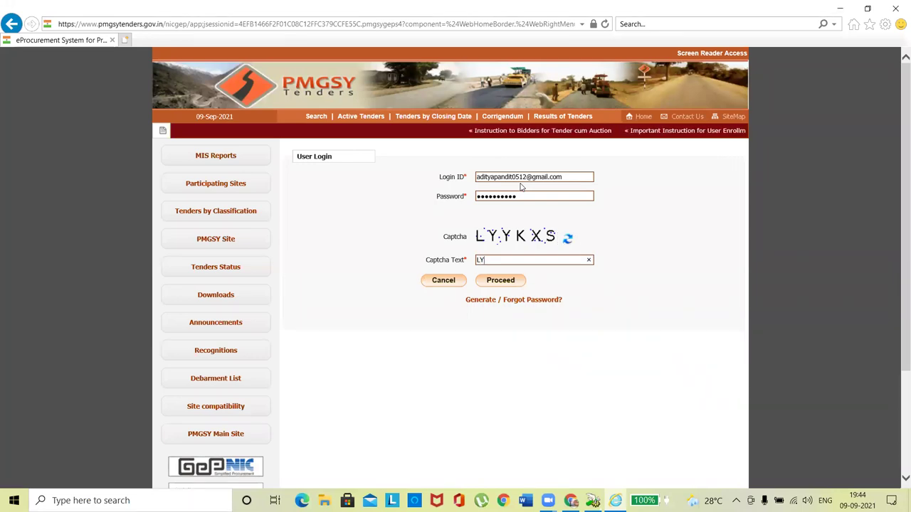
text(YK)
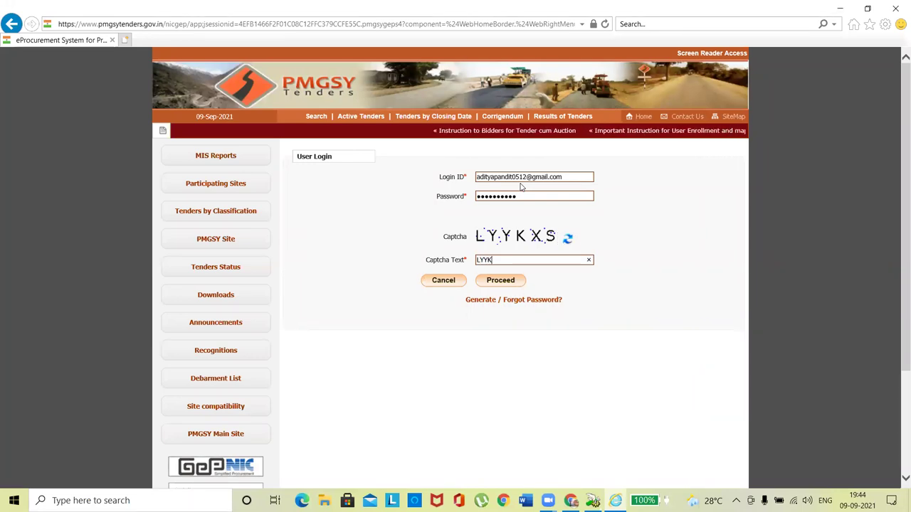
text(XS)
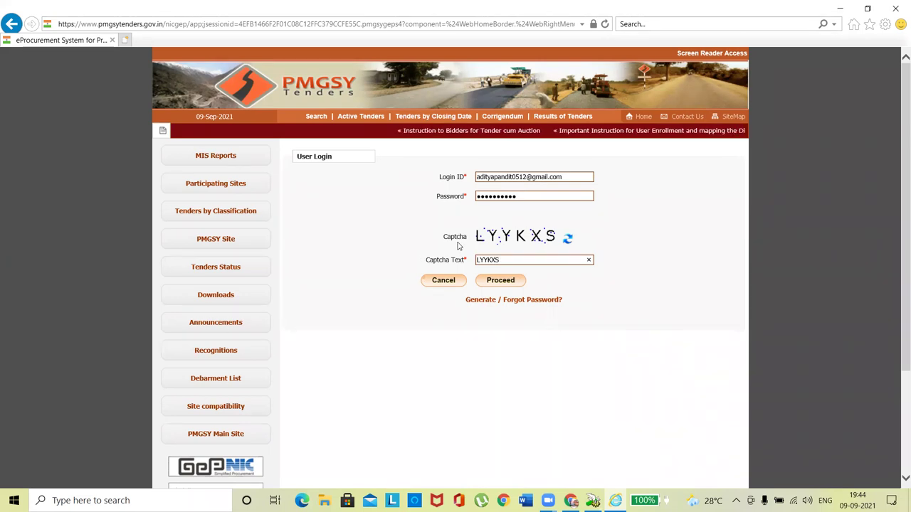
click(506, 282)
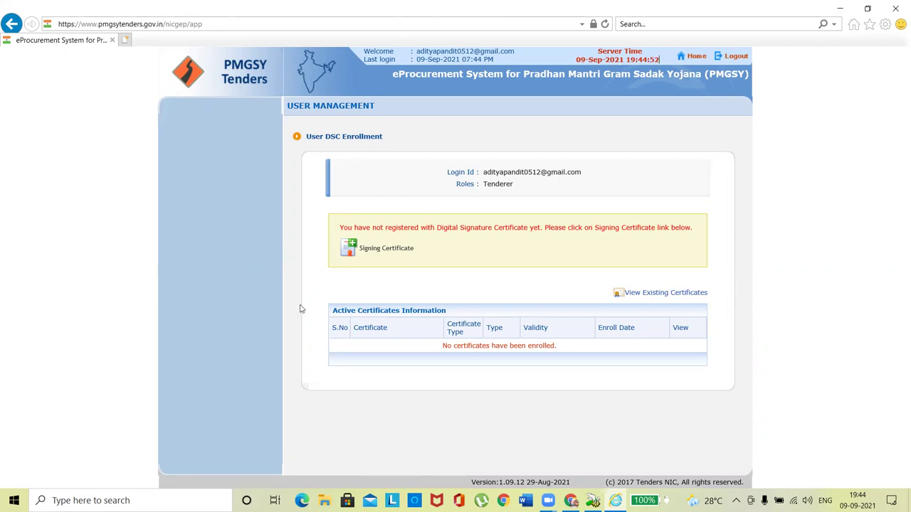
Step: Check the token's user certificate in Entersafe PKI Manager, then return to the enrollment page
click(593, 501)
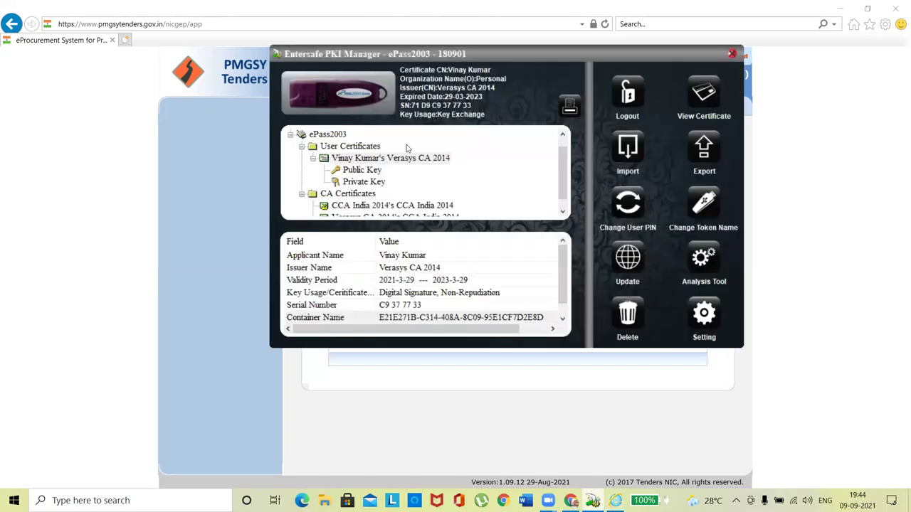
click(378, 158)
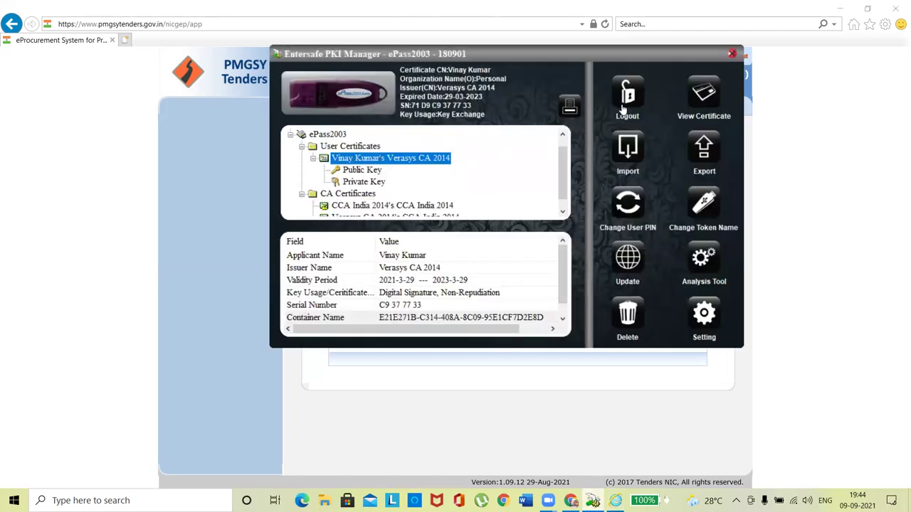
click(337, 384)
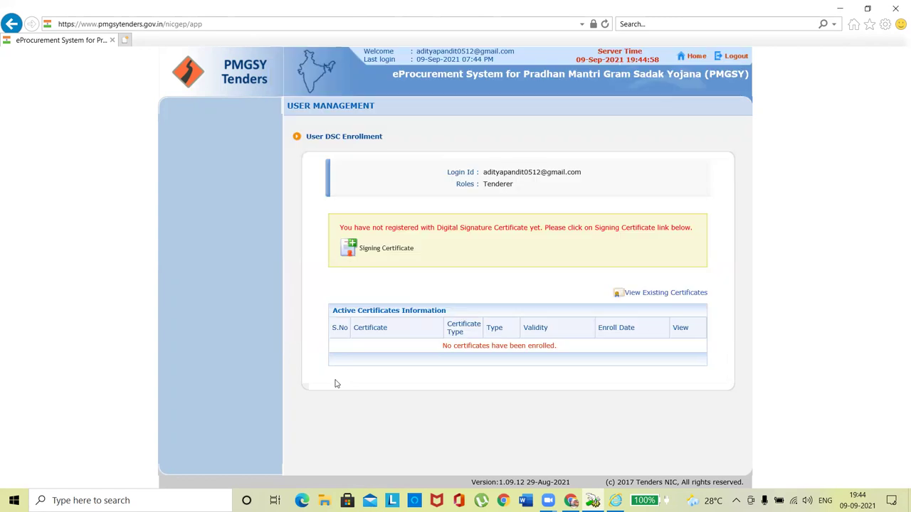
Step: Enroll a Signing Certificate, postponing the Java update, running the applet, and choosing the Verasys CA 2014 certificate
click(386, 248)
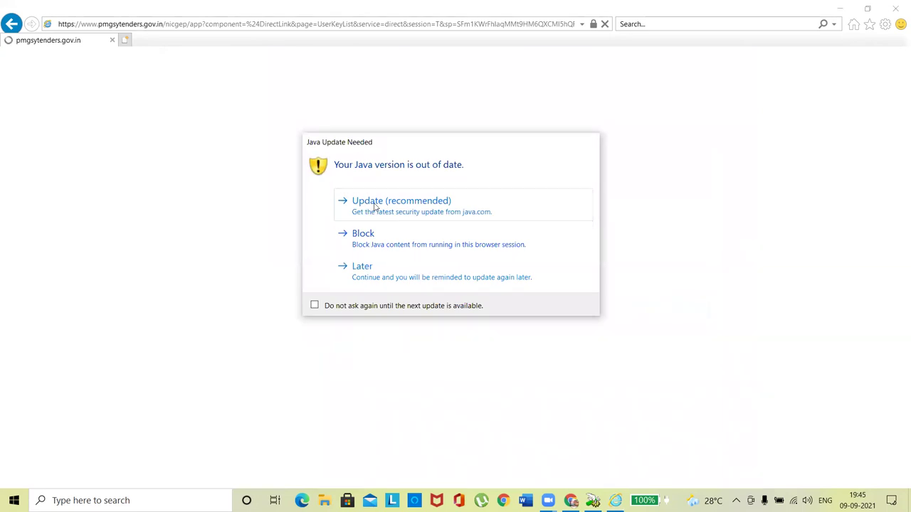
click(368, 275)
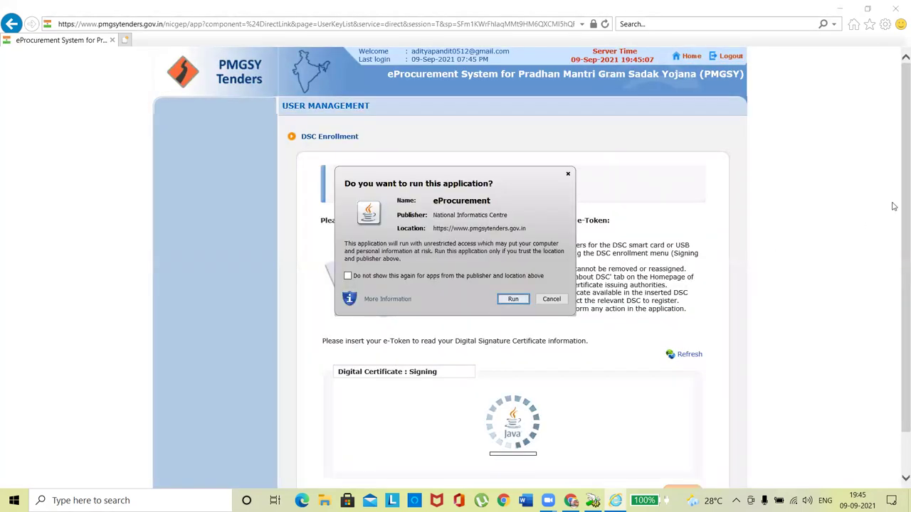
click(512, 300)
click(512, 300)
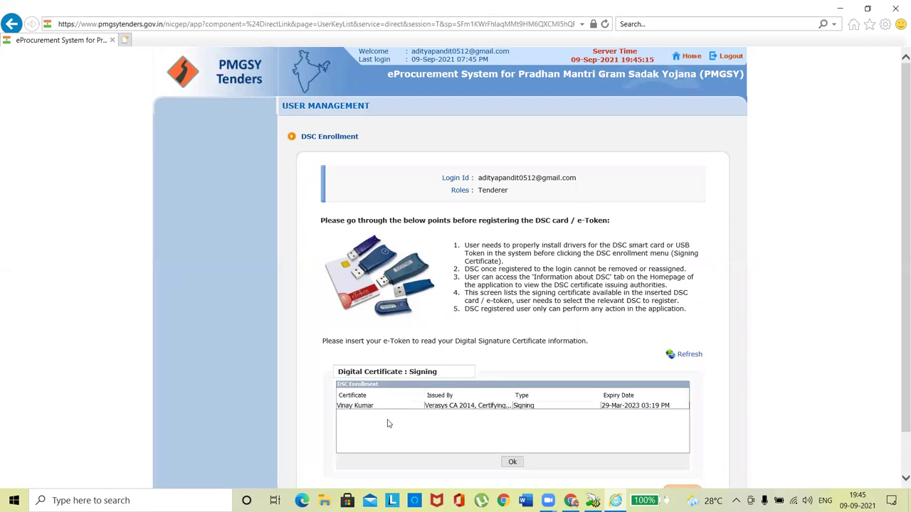
click(359, 407)
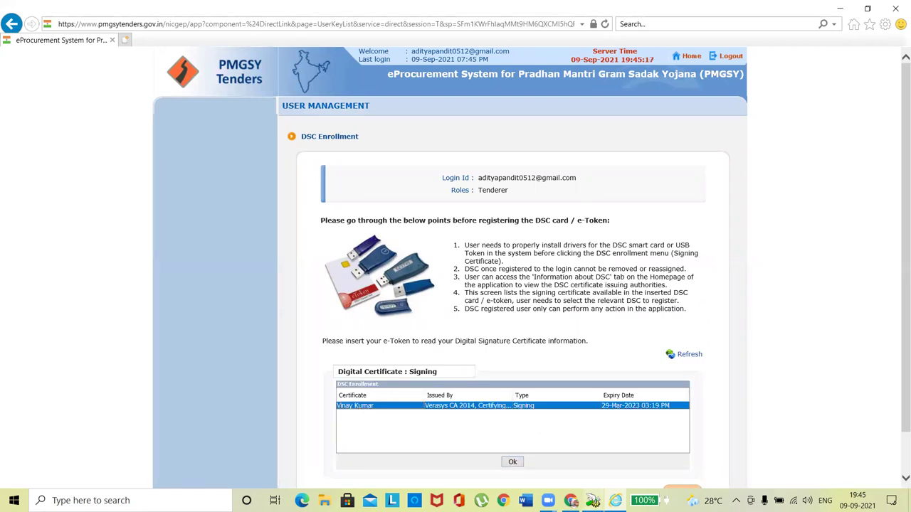